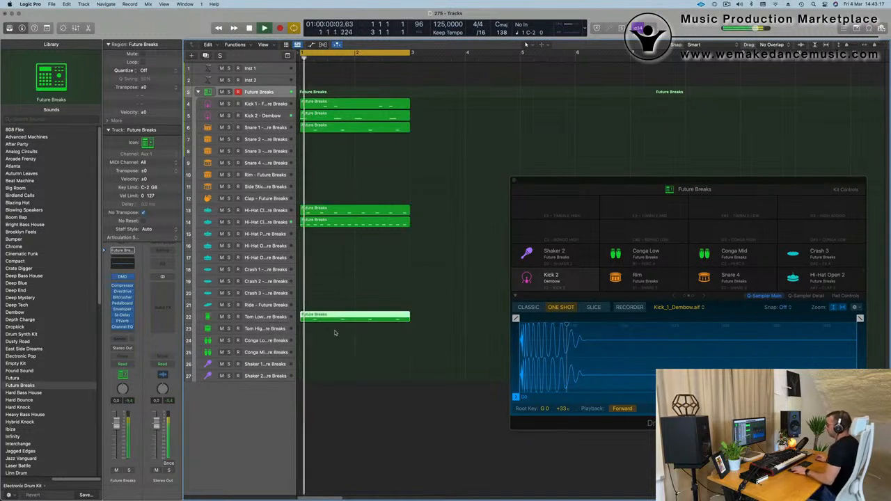
- Open the Tom Low region in the Piano Roll and select all of its notes
{"action": "double_click", "coordinate": [355, 318]}
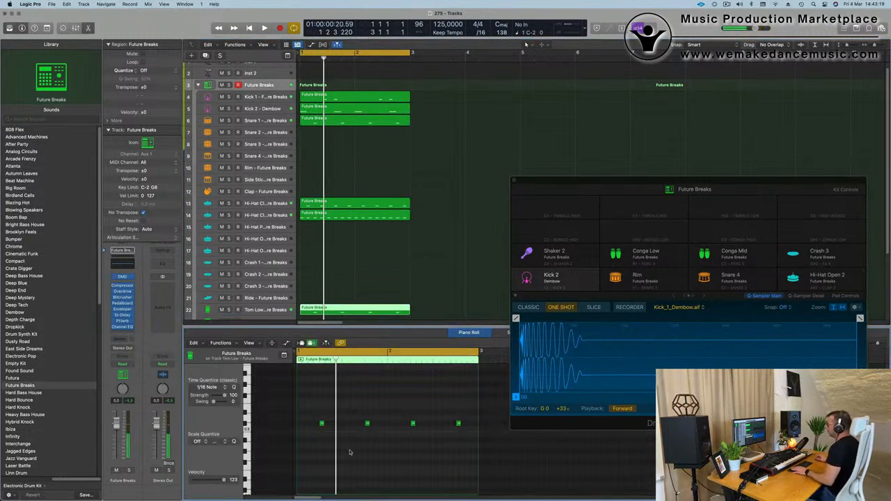
{"action": "left_click_drag", "start_coordinate": [315, 418], "coordinate": [481, 454]}
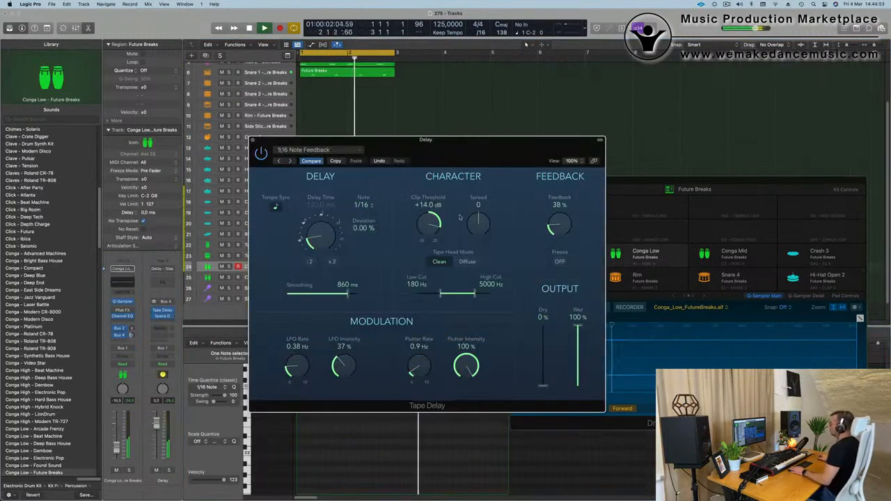
- Move the Tape Delay window slightly and close it to return to the track area
{"action": "left_click_drag", "start_coordinate": [490, 147], "coordinate": [495, 151]}
{"action": "left_click", "coordinate": [279, 141]}
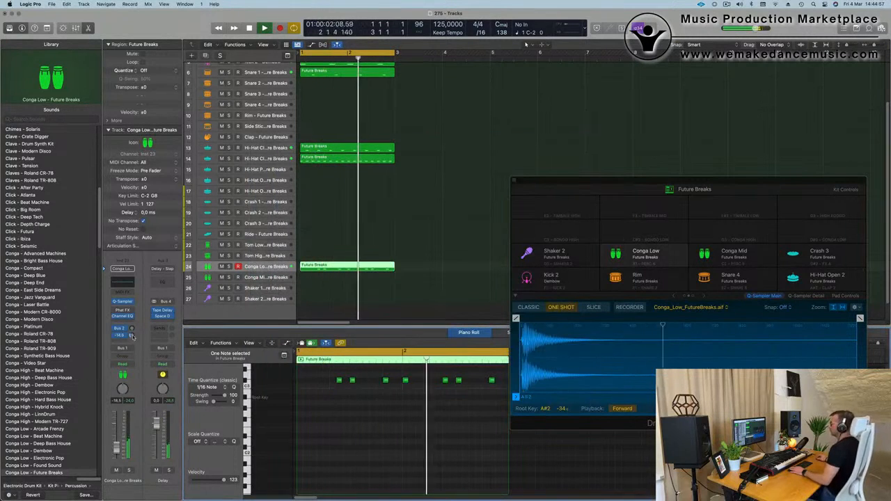
{"action": "scroll", "coordinate": [447, 216], "scroll_direction": "up", "scroll_amount": 3}
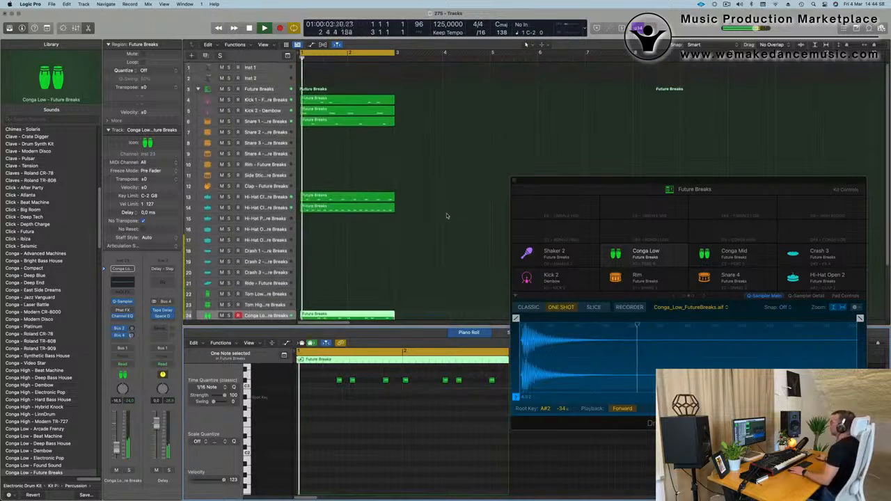
{"action": "left_click", "coordinate": [425, 86]}
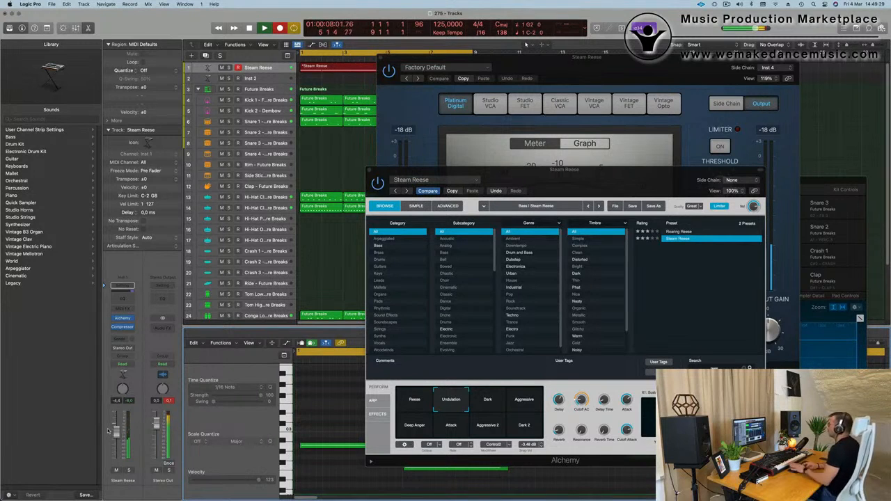
- Shift the Compressor and Steam Reese Alchemy windows away from the tracks and select all Steam Reese notes in the Piano Roll
{"action": "left_click", "coordinate": [739, 61]}
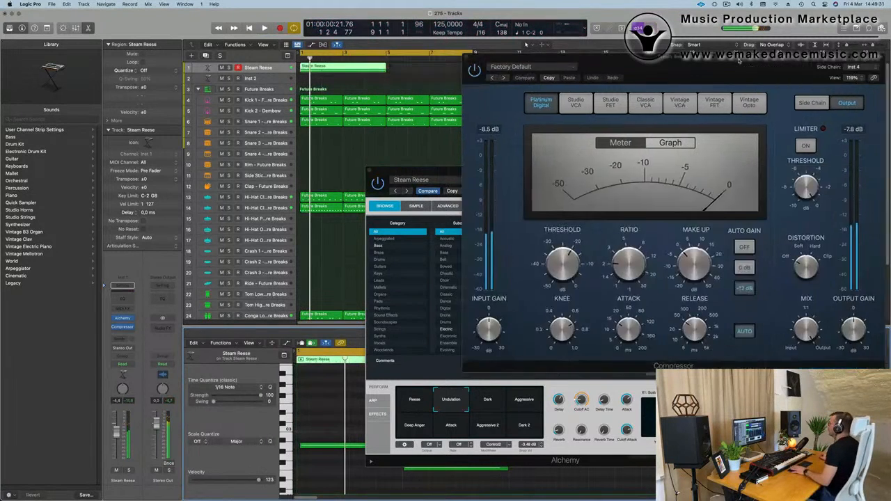
{"action": "left_click_drag", "start_coordinate": [515, 61], "coordinate": [739, 58]}
{"action": "left_click_drag", "start_coordinate": [589, 173], "coordinate": [709, 59]}
{"action": "key", "text": "space"}
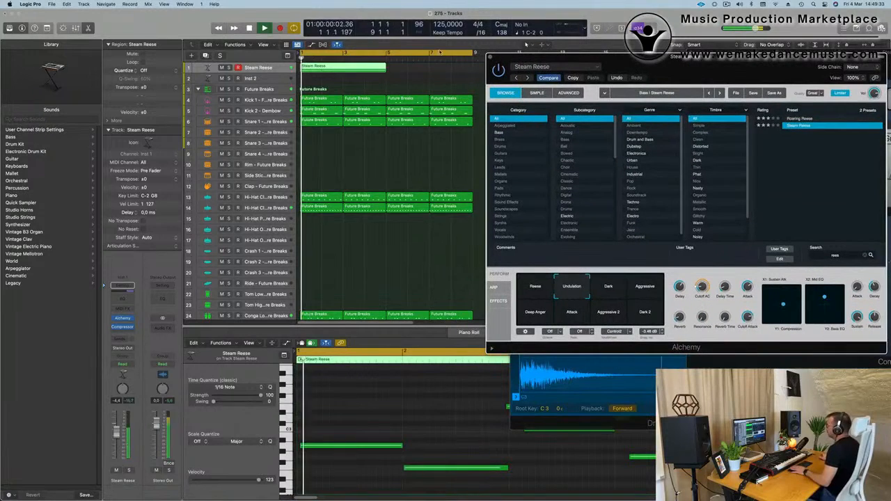
{"action": "left_click", "coordinate": [355, 403]}
{"action": "key", "text": "super+a"}
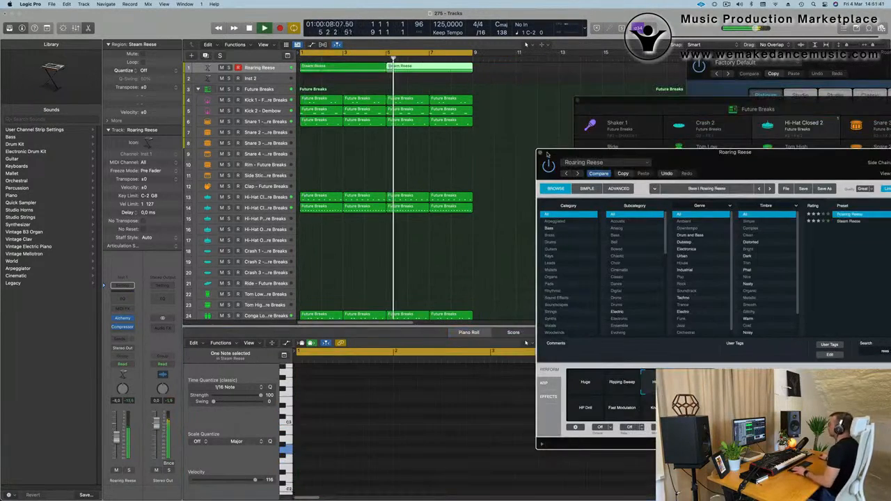
- Close the Roaring Reese instrument window and restart playback from the beginning of the project
{"action": "left_click", "coordinate": [540, 153]}
{"action": "scroll", "coordinate": [473, 165], "scroll_direction": "down", "scroll_amount": 5}
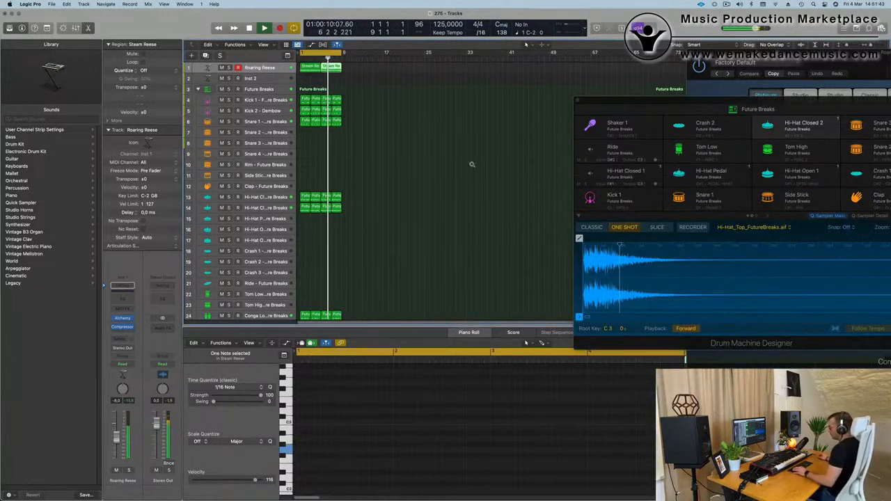
{"action": "scroll", "coordinate": [473, 165], "scroll_direction": "up", "scroll_amount": 2}
{"action": "key", "text": "space"}
{"action": "key", "text": "Return"}
{"action": "key", "text": "space"}
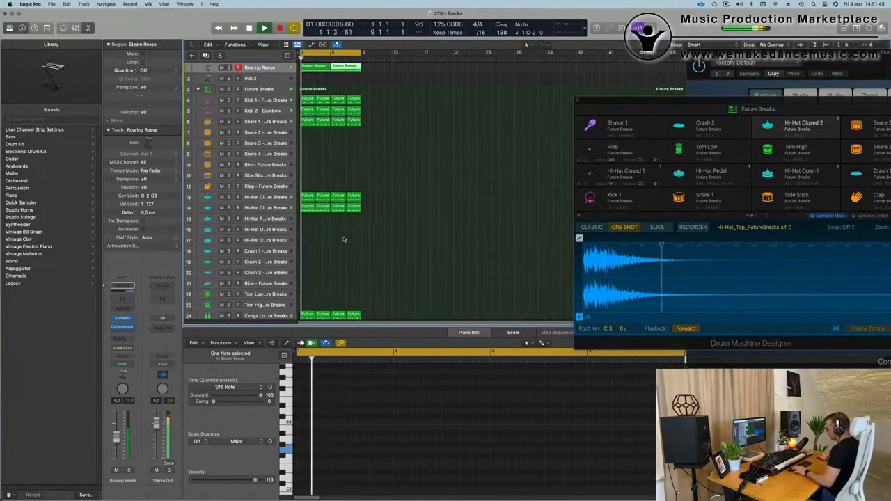
- Repeat all regions once from bar 9 onward and extend the cycle range to bar 17
{"action": "key", "text": "super+r"}
{"action": "key", "text": "Return"}
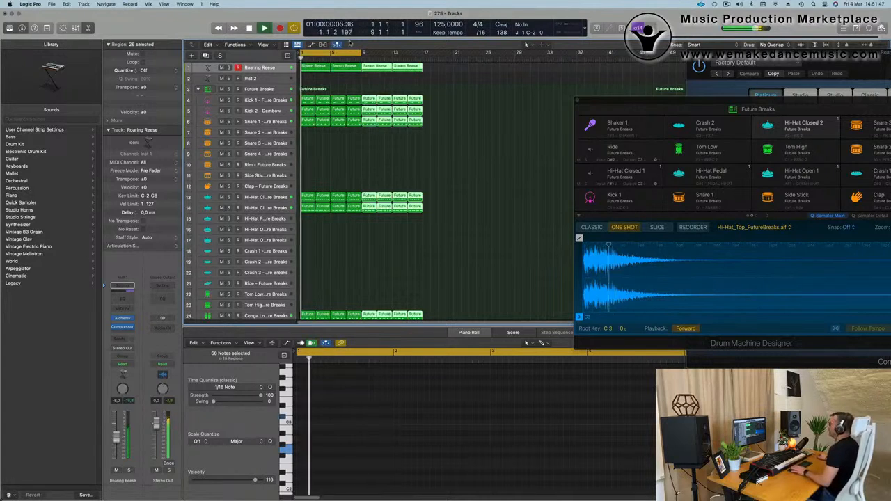
{"action": "left_click_drag", "start_coordinate": [362, 52], "coordinate": [423, 52]}
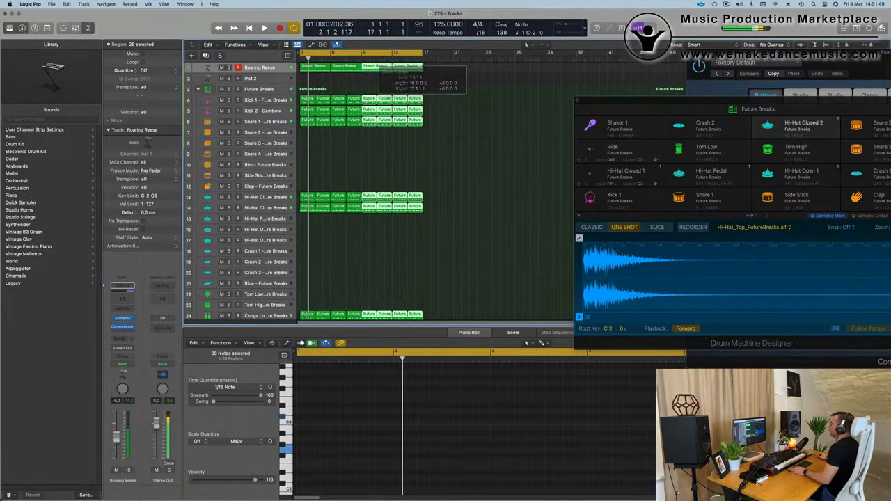
{"action": "key", "text": "Return"}
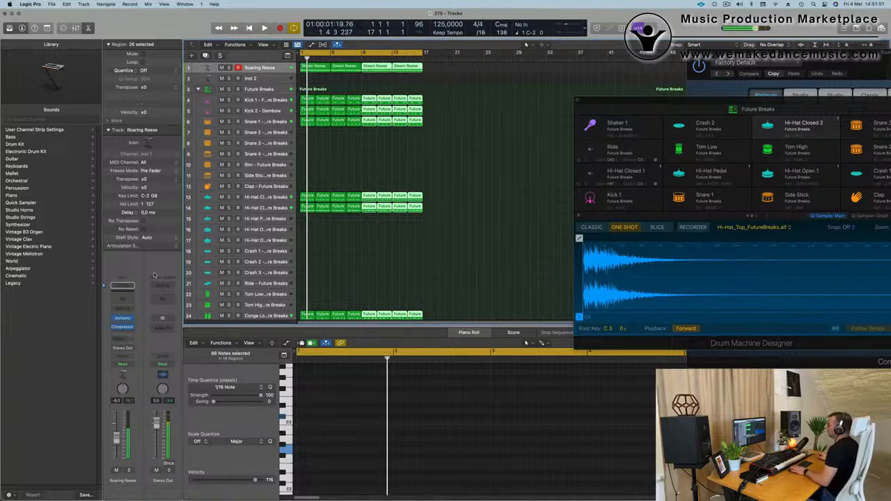
{"action": "key", "text": "Return"}
- Select the Inst 2 track, open its Alchemy instrument and move the instrument window aside
{"action": "left_click", "coordinate": [266, 81]}
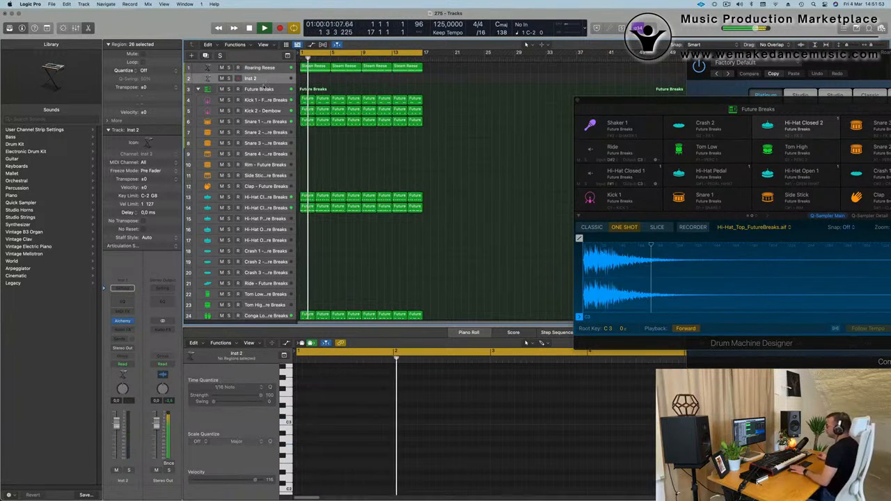
{"action": "left_click", "coordinate": [123, 321]}
{"action": "left_click_drag", "start_coordinate": [518, 108], "coordinate": [567, 126]}
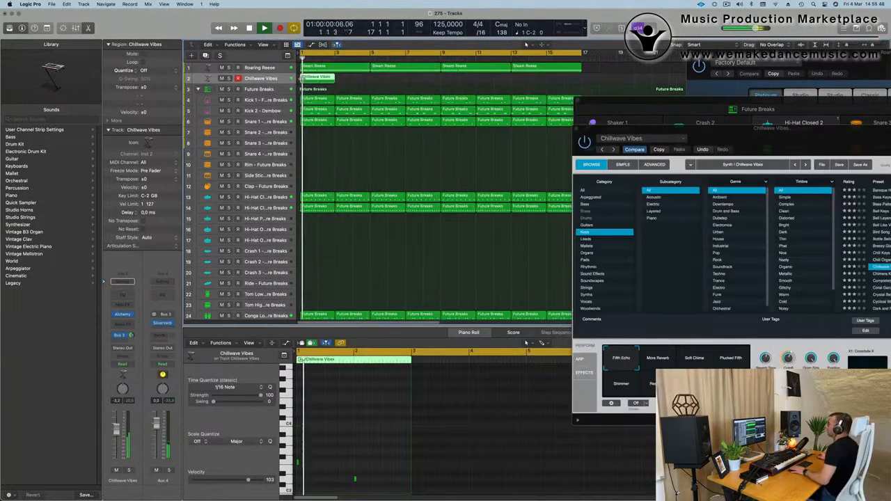
- Repeat the two-bar Chillwave Vibes region until it fills the cycle range up to bar 17
{"action": "key", "text": "super+r"}
{"action": "key", "text": "super+r"}
{"action": "key", "text": "super+r"}
{"action": "key", "text": "super+r"}
{"action": "key", "text": "super+r"}
{"action": "key", "text": "super+r"}
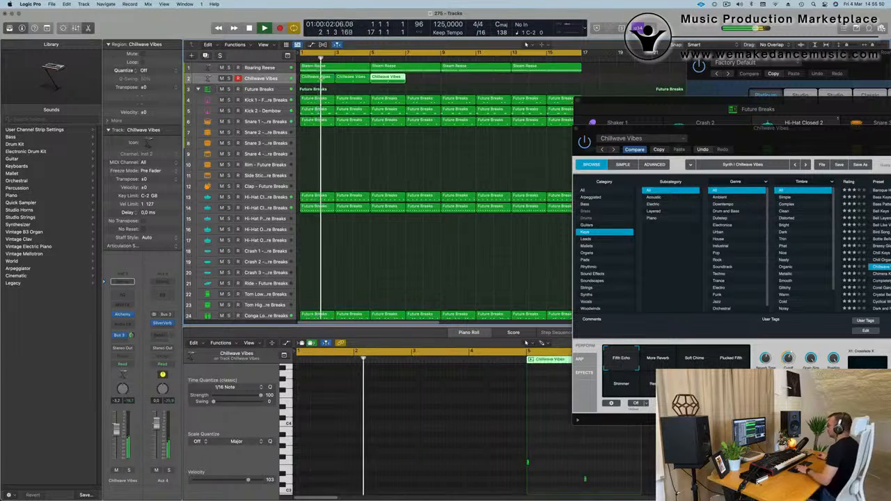
{"action": "key", "text": "super+r"}
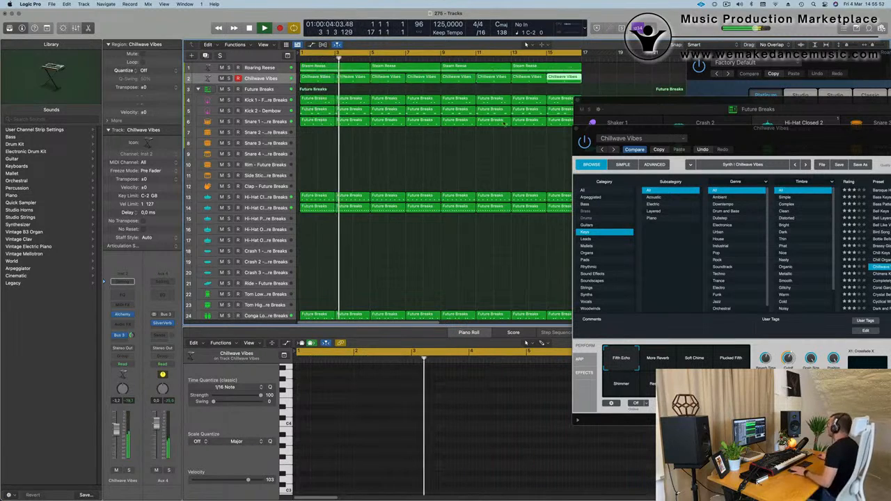
- Select the Future Breaks track and rearrange the Drum Machine Designer and Chillwave Vibes instrument windows
{"action": "key", "text": "Down"}
{"action": "left_click_drag", "start_coordinate": [701, 102], "coordinate": [718, 170]}
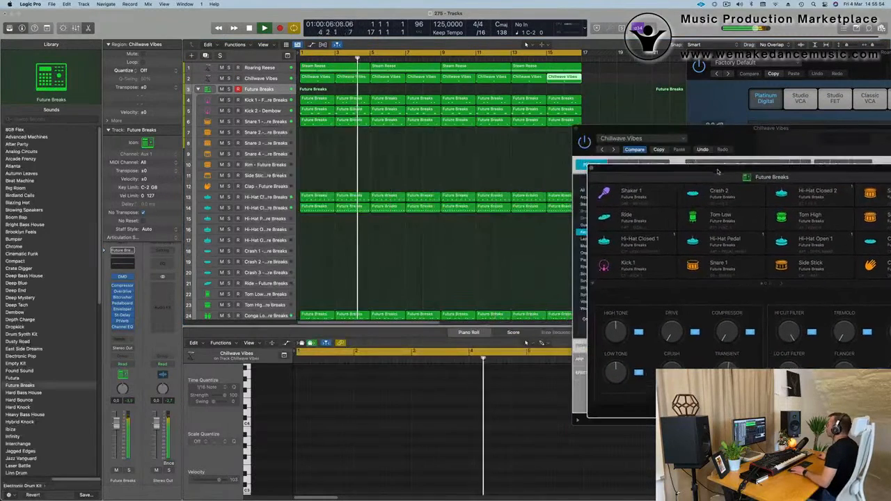
{"action": "left_click_drag", "start_coordinate": [726, 138], "coordinate": [514, 144]}
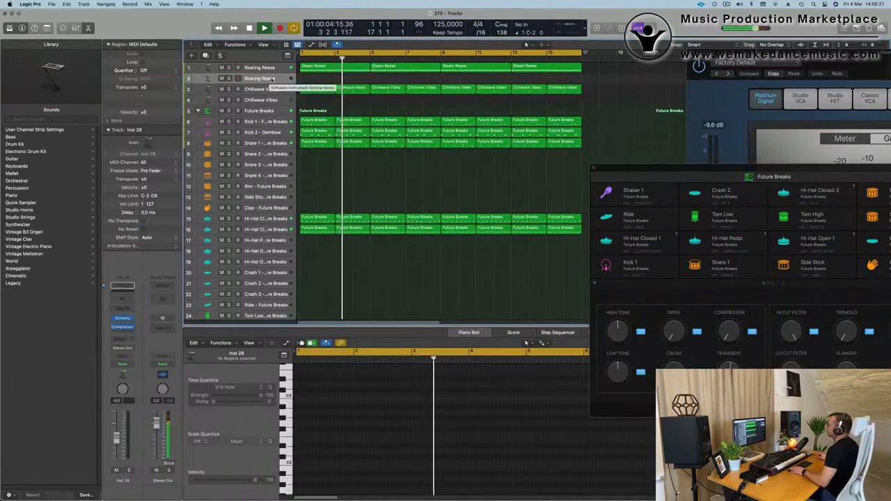
- Open Alchemy on the duplicate Roaring Reese track and filter its presets by the Bass category
{"action": "key", "text": "Return"}
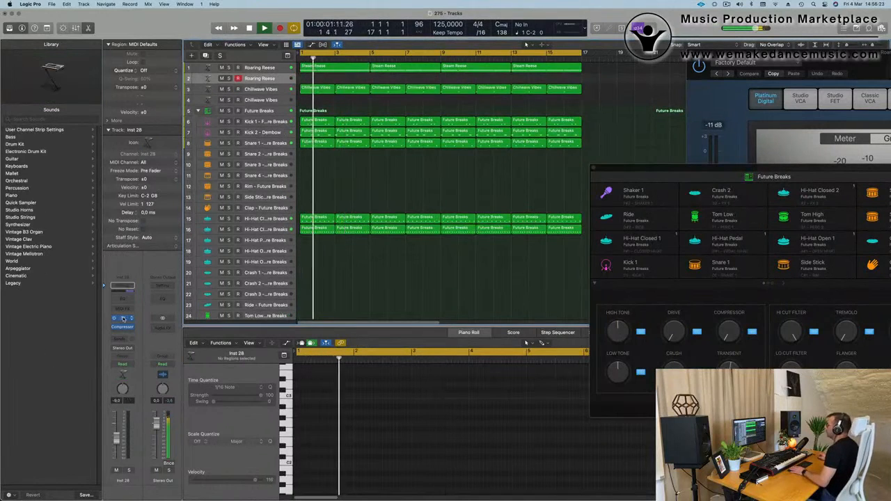
{"action": "left_click", "coordinate": [123, 318]}
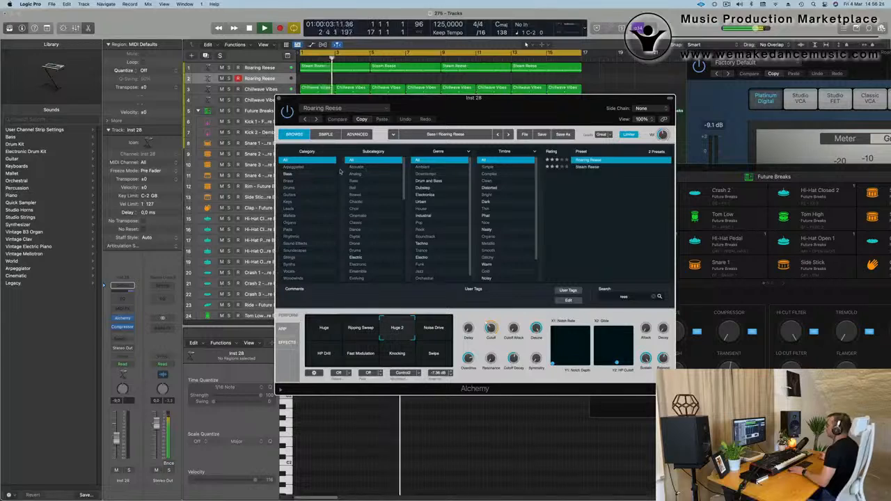
{"action": "left_click", "coordinate": [289, 175]}
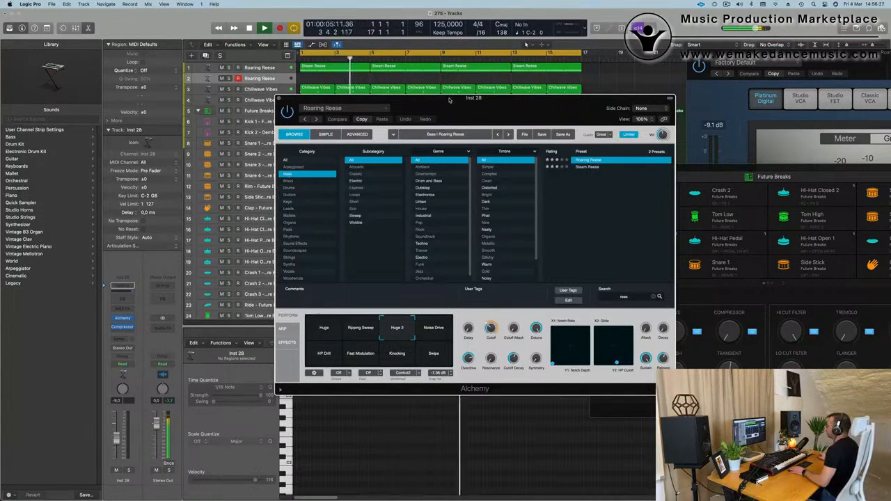
{"action": "left_click_drag", "start_coordinate": [449, 100], "coordinate": [452, 105]}
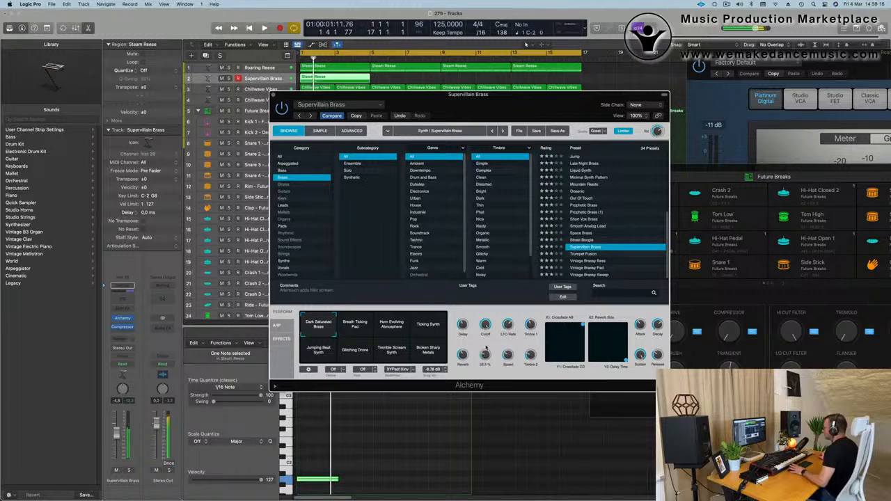
- Toggle the Supervillain Brass instrument's power and play the arrangement from the start with the duplicate Chillwave Vibes track selected
{"action": "left_click", "coordinate": [281, 110]}
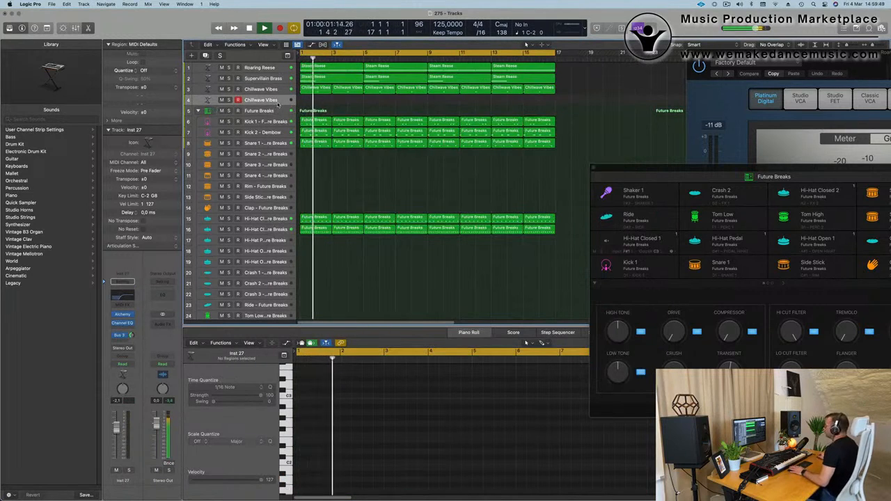
{"action": "key", "text": "Return"}
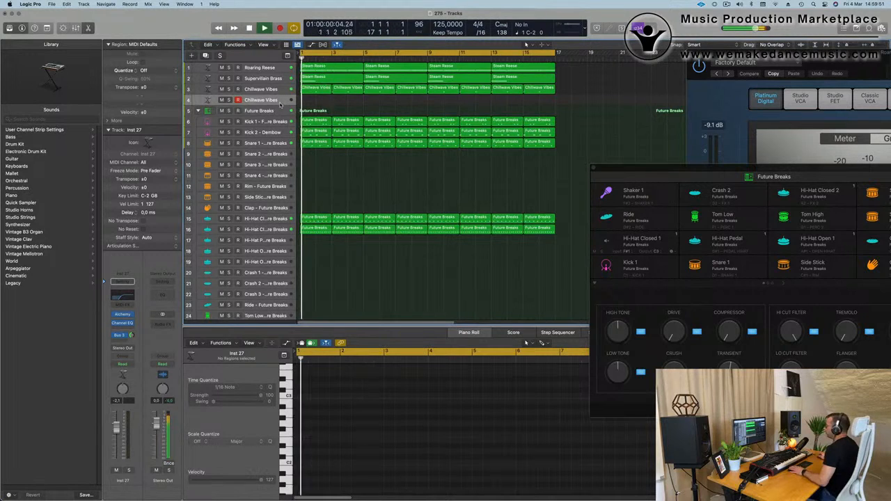
{"action": "key", "text": "Return"}
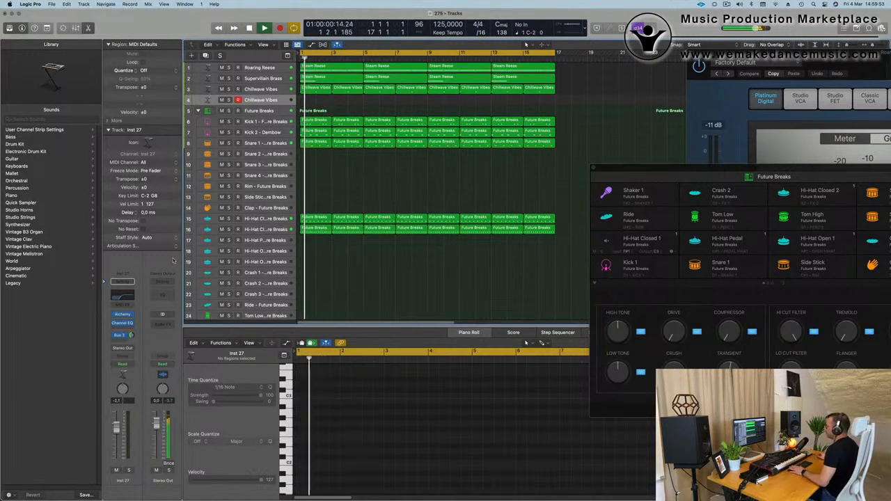
{"action": "key", "text": "space"}
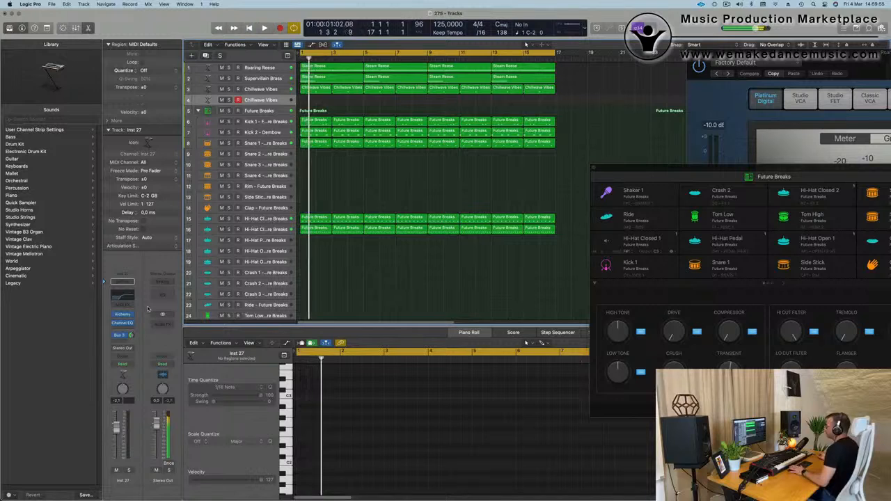
{"action": "key", "text": "space"}
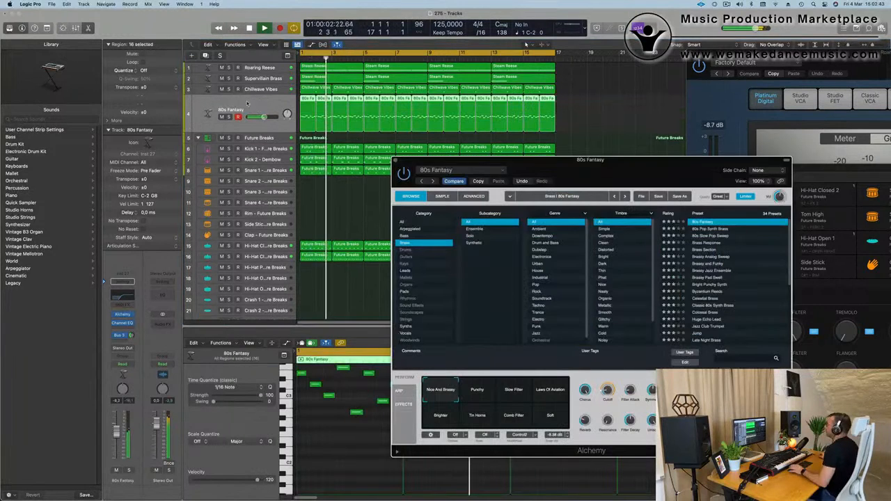
- Duplicate the 80s Fantasy track, copy all its regions onto the new track and mute the original
{"action": "left_click", "coordinate": [247, 103]}
{"action": "key", "text": "super+d"}
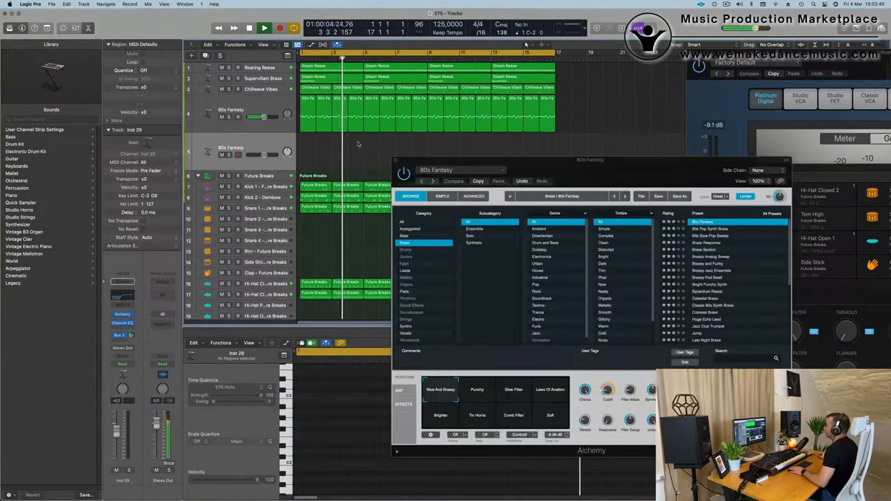
{"action": "left_click", "coordinate": [308, 100]}
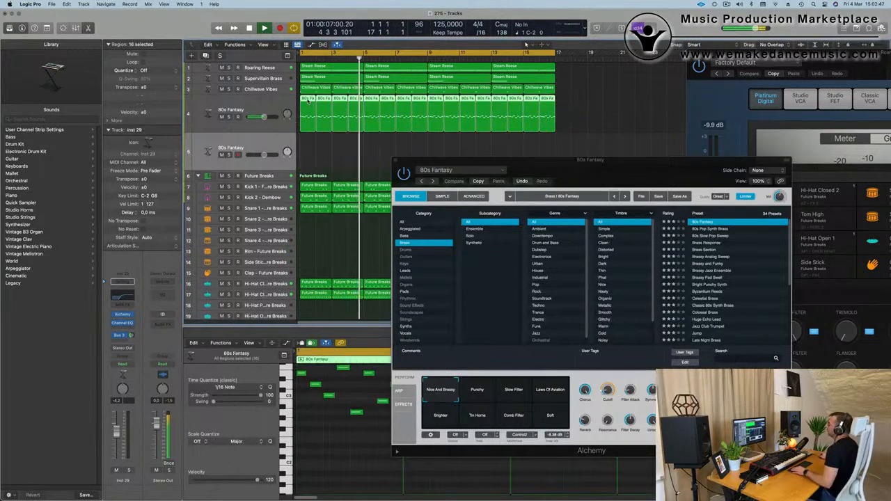
{"action": "left_click_drag", "start_coordinate": [308, 100], "coordinate": [307, 146]}
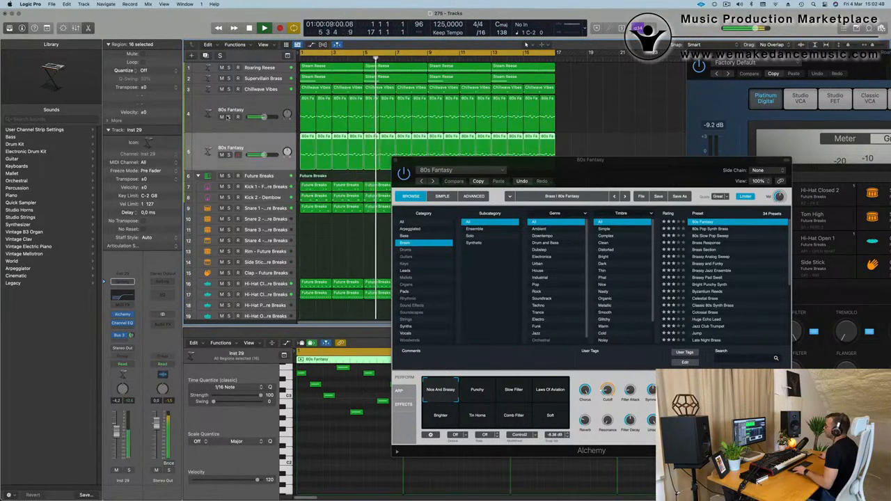
{"action": "left_click", "coordinate": [221, 116]}
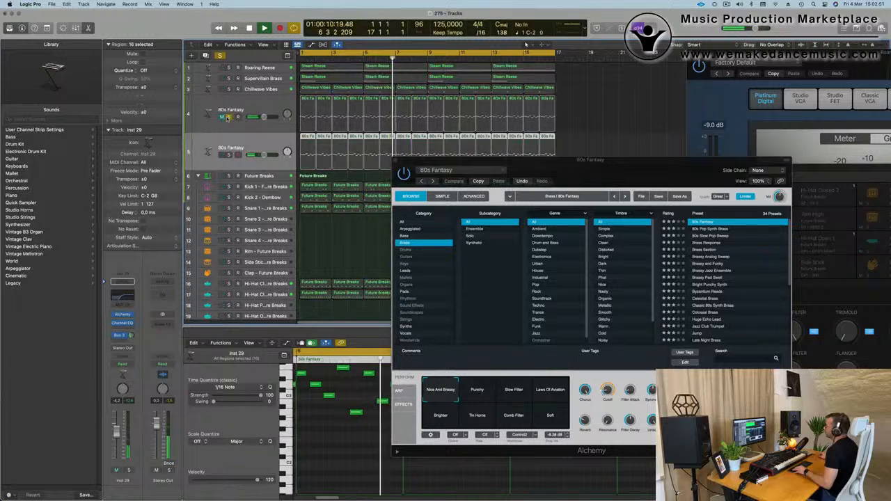
{"action": "key", "text": "Return"}
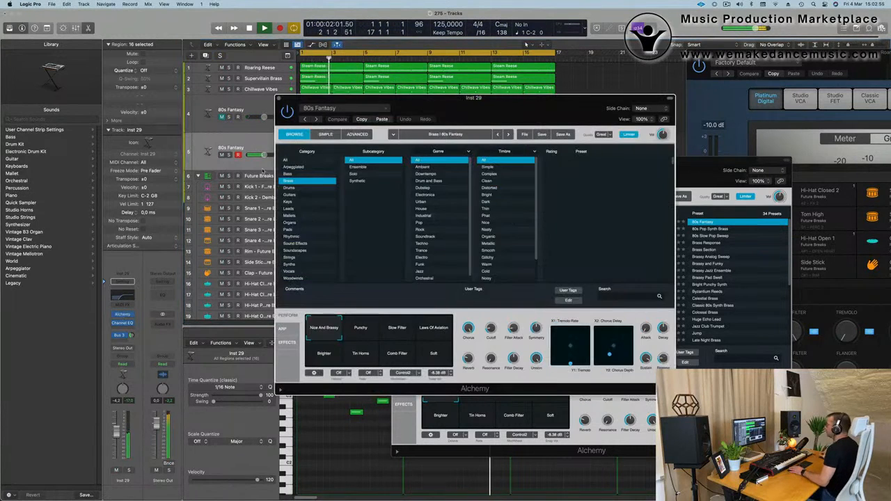
- Open the Alchemy instrument on the duplicate 80s Fantasy track and reposition its window
{"action": "left_click", "coordinate": [122, 315]}
{"action": "left_click_drag", "start_coordinate": [486, 112], "coordinate": [490, 116]}
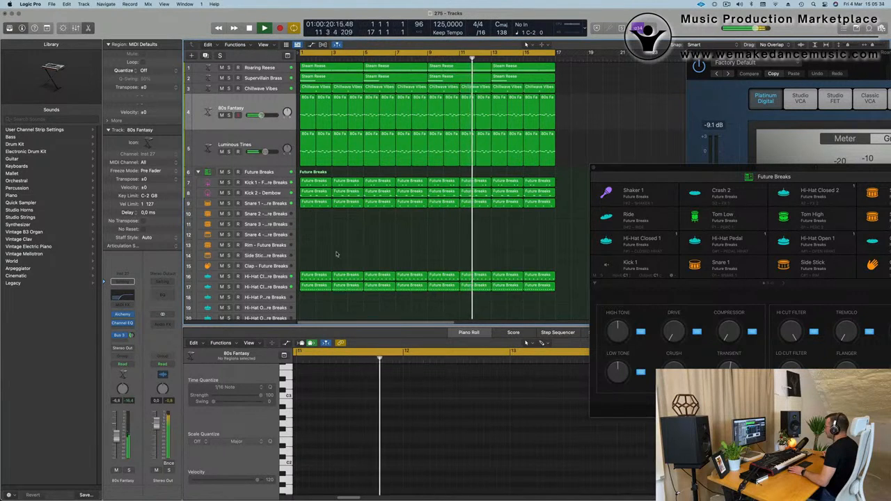
{"action": "scroll", "coordinate": [344, 240], "scroll_direction": "down", "scroll_amount": 1}
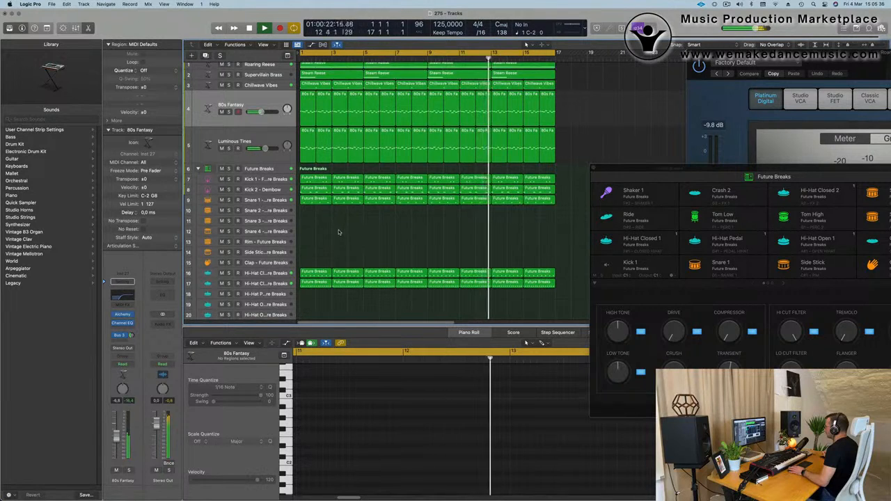
- Look over the Future Breaks drum tracks during playback and restart the arrangement from the beginning
{"action": "scroll", "coordinate": [343, 232], "scroll_direction": "down", "scroll_amount": 4}
{"action": "scroll", "coordinate": [345, 234], "scroll_direction": "down", "scroll_amount": 14}
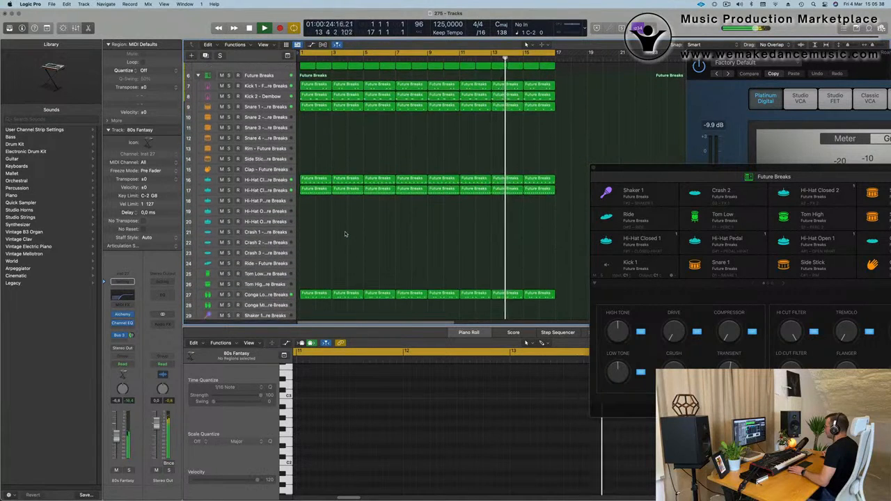
{"action": "scroll", "coordinate": [344, 233], "scroll_direction": "up", "scroll_amount": 18}
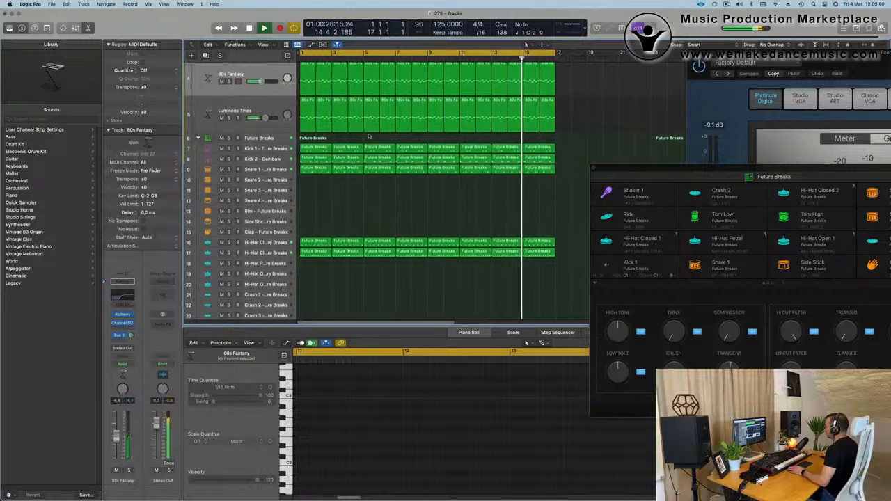
{"action": "key", "text": "Return"}
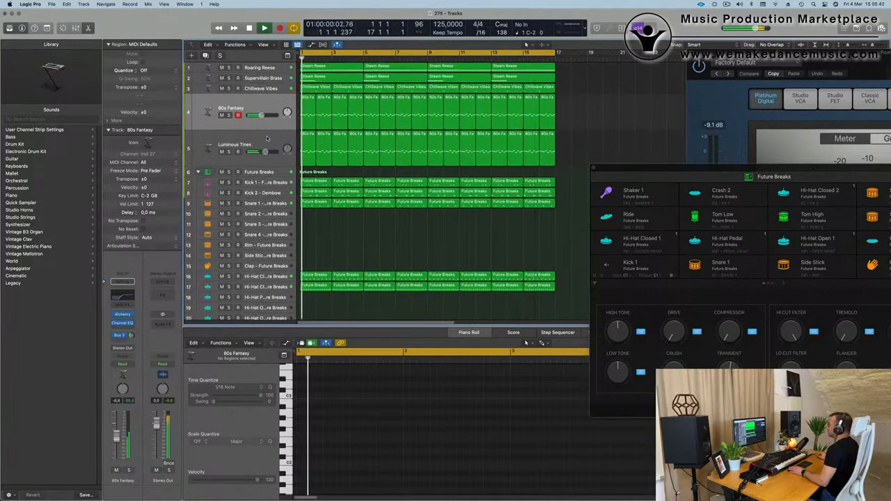
- Duplicate the Luminous Tines track and stop playback with the empty duplicate selected
{"action": "left_click", "coordinate": [212, 145]}
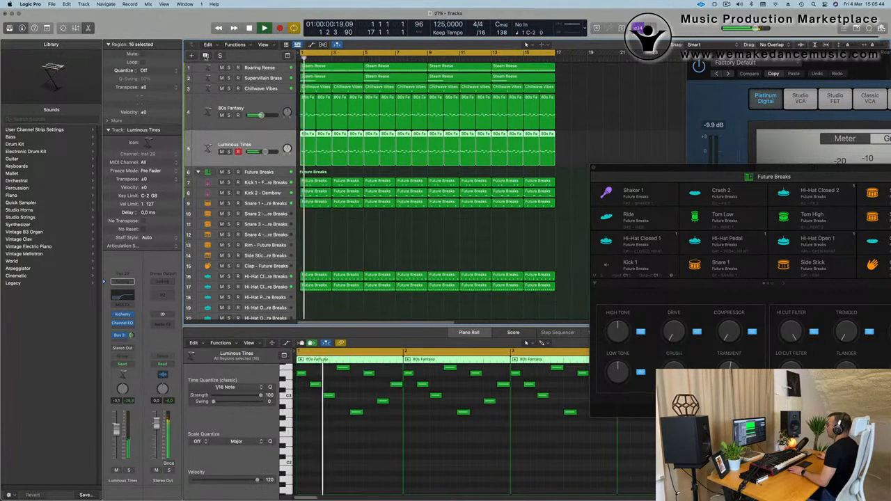
{"action": "key", "text": "super+d"}
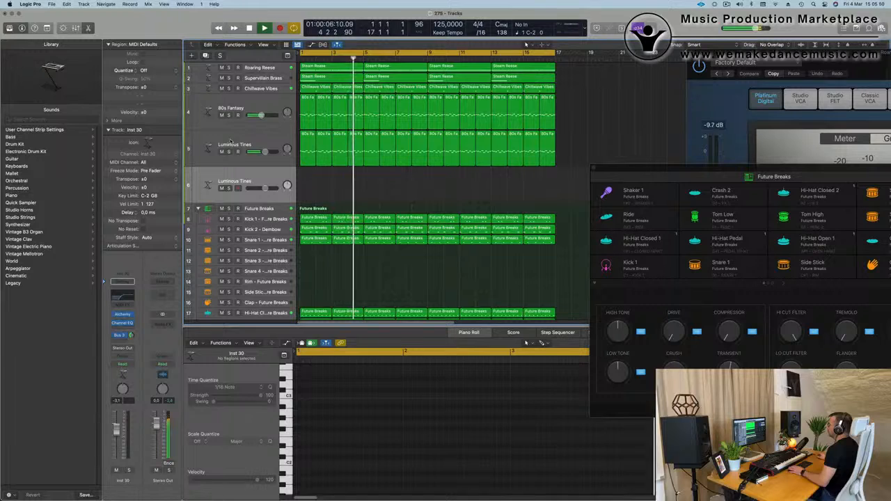
{"action": "left_click", "coordinate": [276, 161]}
{"action": "left_click", "coordinate": [278, 179]}
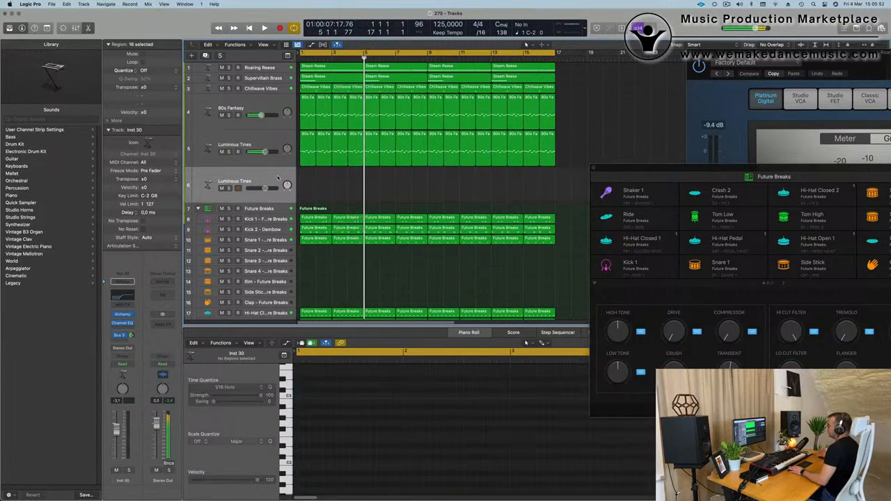
- Open Alchemy on the duplicate Luminous Tines track, reposition its window and filter the presets by the Leads category
{"action": "left_click", "coordinate": [122, 314]}
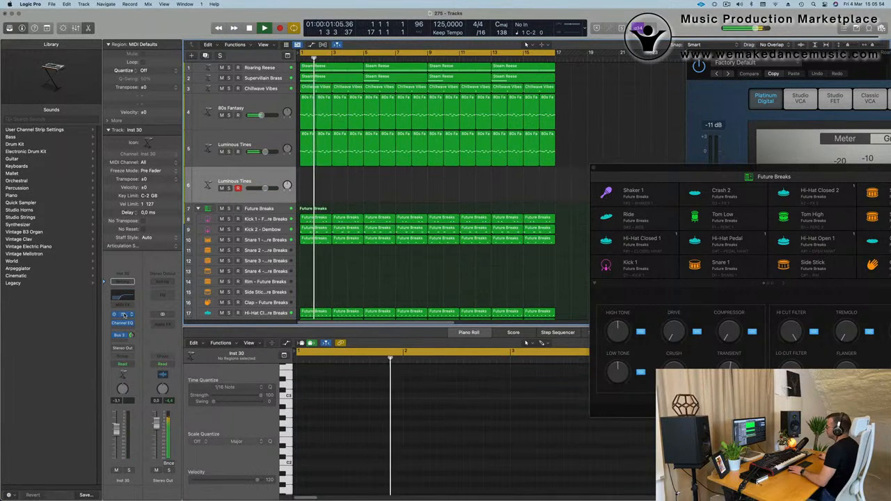
{"action": "left_click_drag", "start_coordinate": [526, 106], "coordinate": [543, 138]}
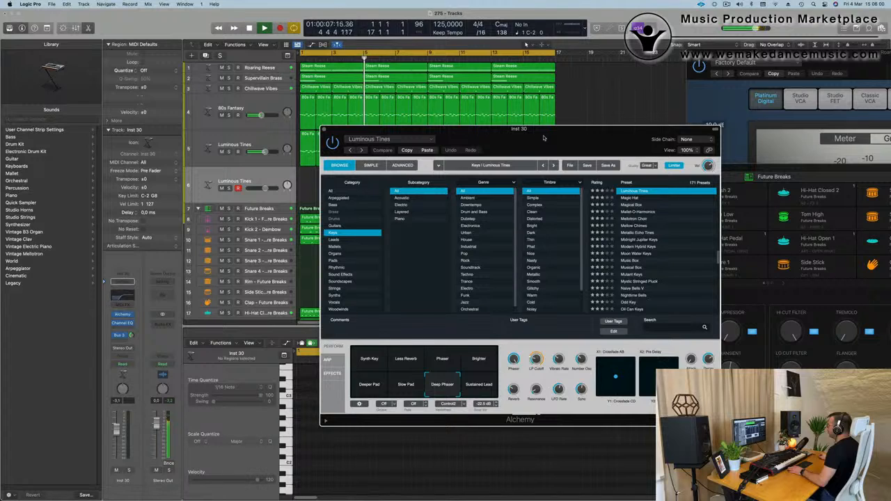
{"action": "left_click_drag", "start_coordinate": [544, 138], "coordinate": [528, 142]}
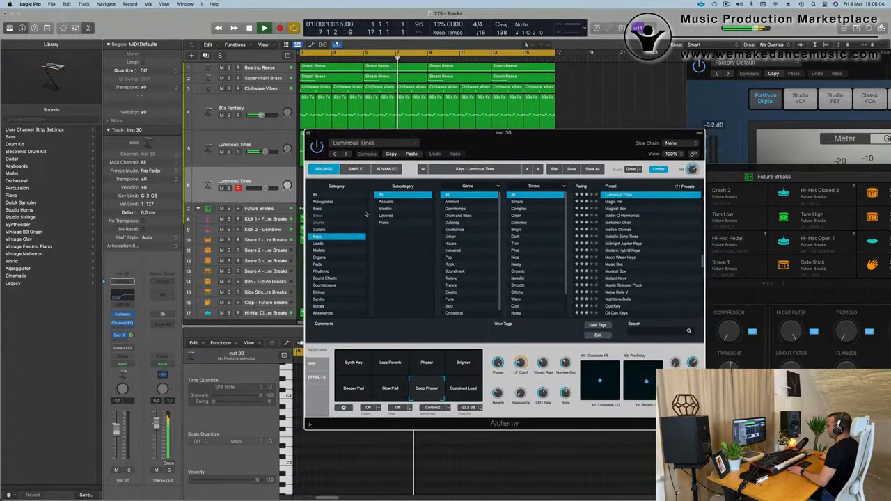
{"action": "left_click", "coordinate": [339, 244]}
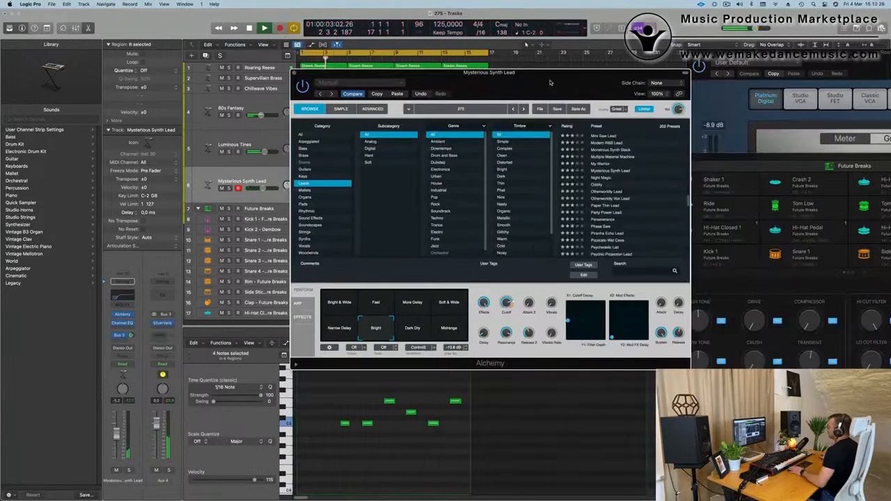
- Close the Mysterious Synth Lead's Alchemy window and move the Performance Meter clear of the arrangement
{"action": "left_click_drag", "start_coordinate": [542, 83], "coordinate": [635, 61]}
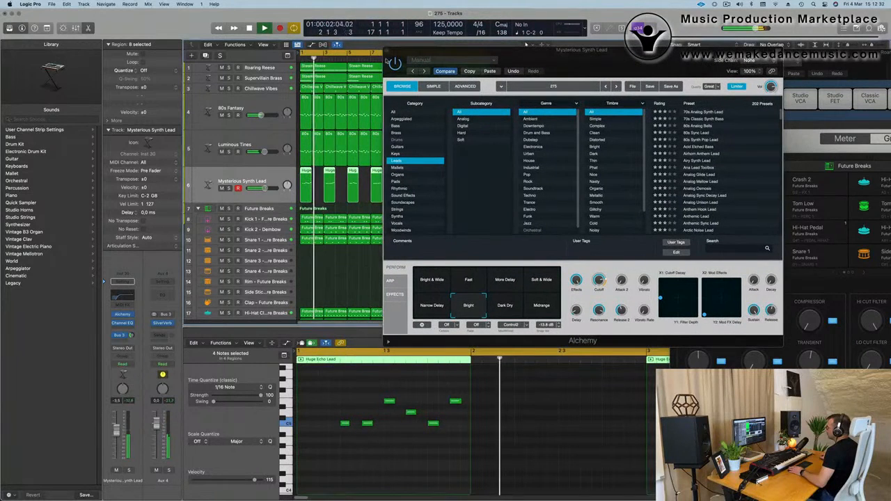
{"action": "left_click", "coordinate": [387, 51]}
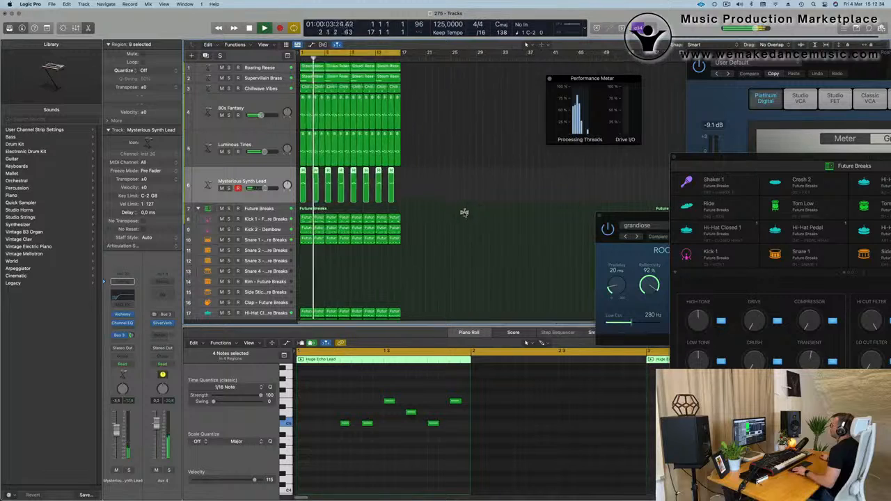
{"action": "scroll", "coordinate": [476, 196], "scroll_direction": "up", "scroll_amount": 2}
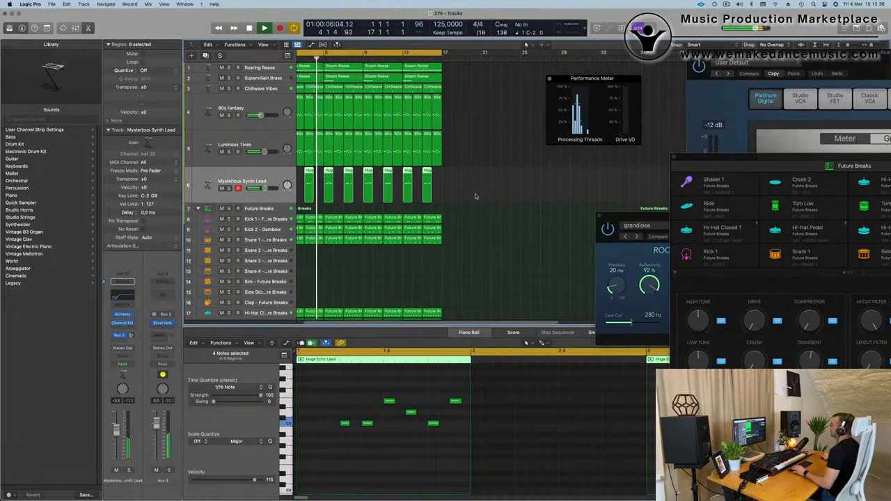
{"action": "left_click_drag", "start_coordinate": [574, 79], "coordinate": [674, 80]}
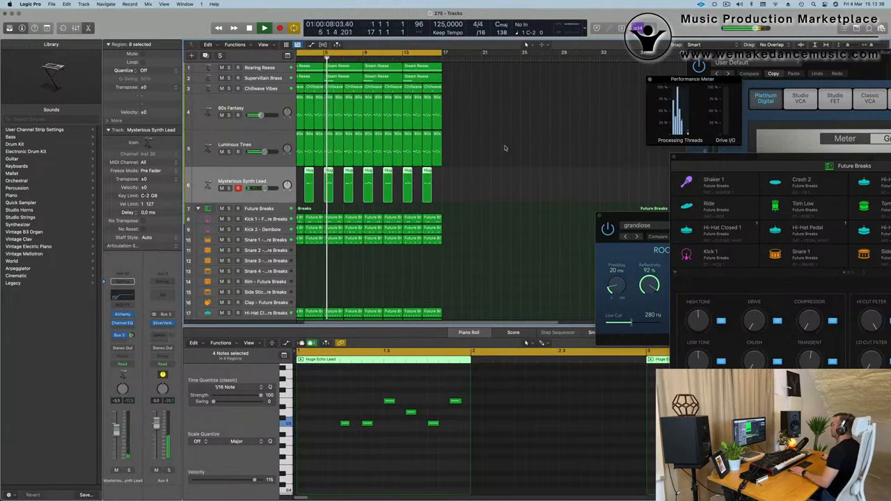
- Play the arrangement from the start and repeat its regions to extend the track to bar 65
{"action": "scroll", "coordinate": [491, 147], "scroll_direction": "down", "scroll_amount": 2}
{"action": "key", "text": "space"}
{"action": "key", "text": "Return"}
{"action": "key", "text": "space"}
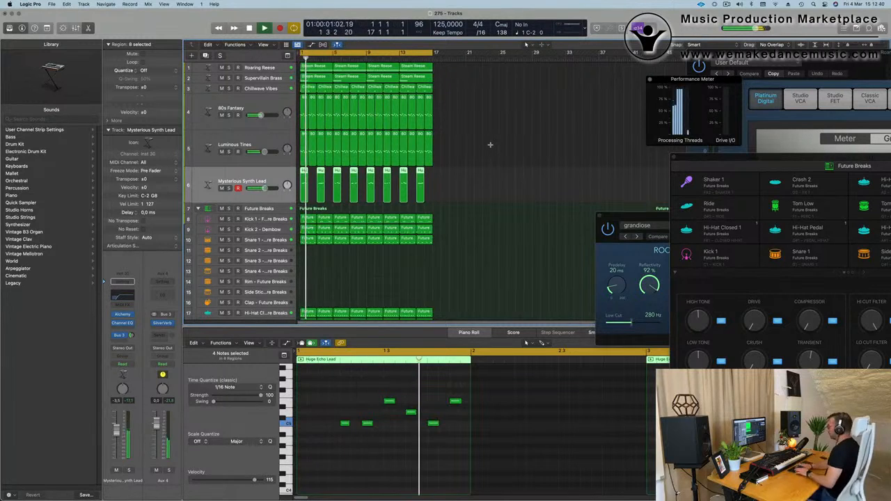
{"action": "key", "text": "super+r"}
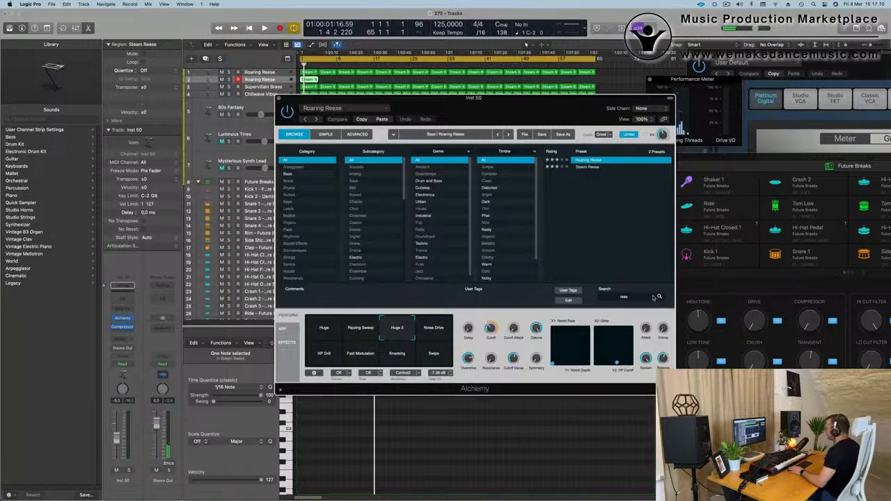
- Clear the Alchemy preset search, filter by the Soundscapes category and briefly solo the Ambient Guitar Landscape track
{"action": "left_click", "coordinate": [653, 297]}
{"action": "left_click", "coordinate": [296, 252]}
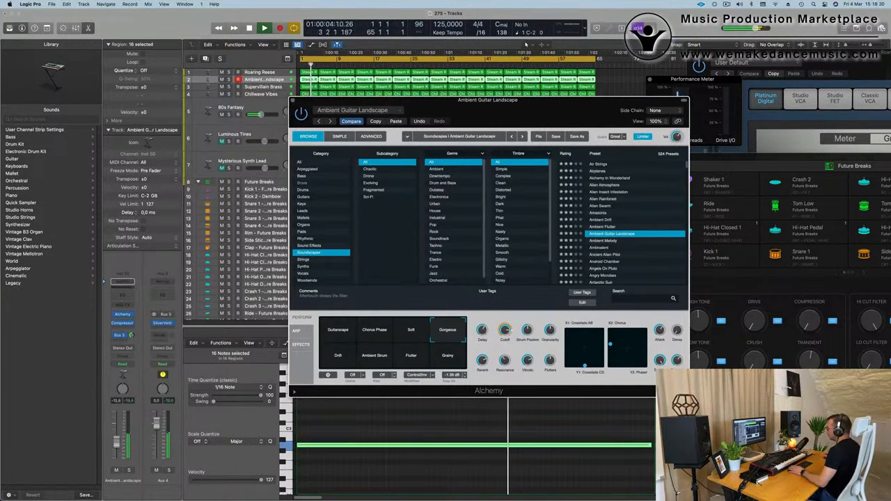
{"action": "left_click", "coordinate": [129, 471]}
{"action": "left_click", "coordinate": [129, 471]}
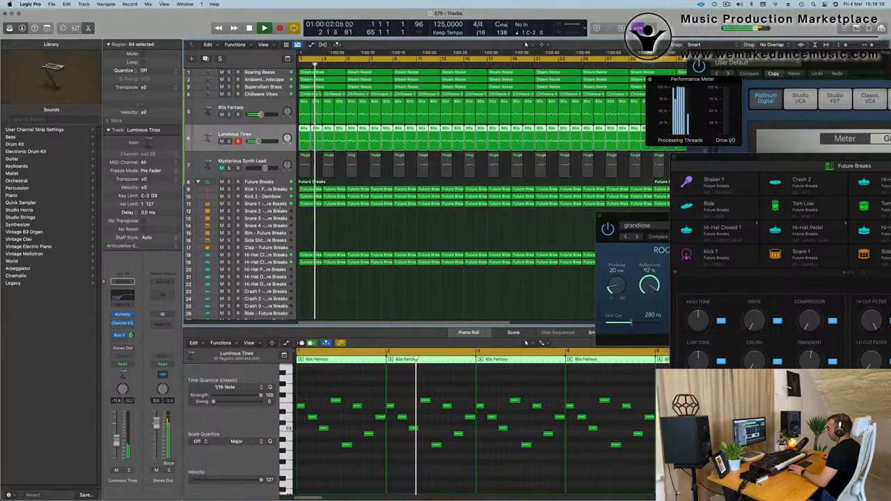
- Move the first Snare 1 region onto the Rim track and delete its first and third notes
{"action": "left_click", "coordinate": [264, 203]}
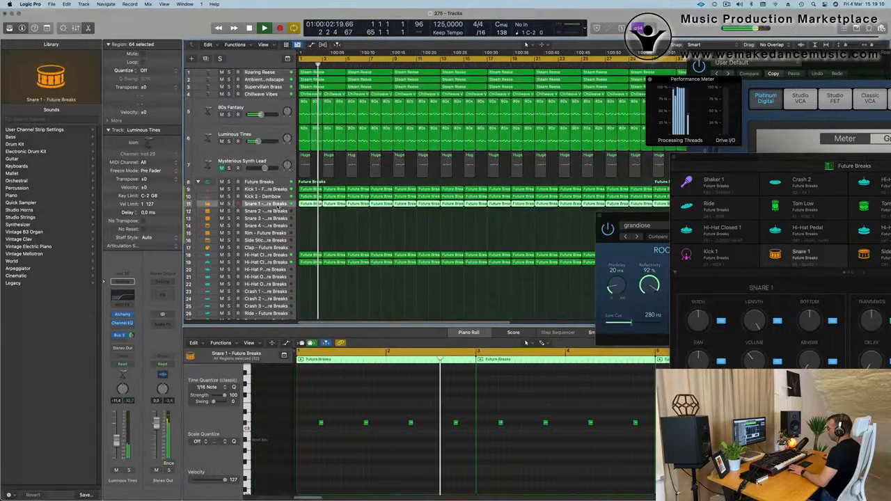
{"action": "left_click", "coordinate": [311, 204]}
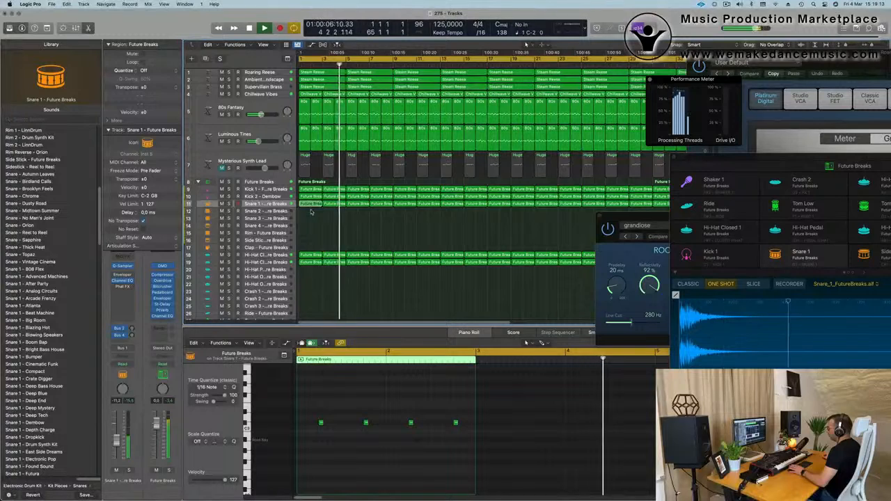
{"action": "left_click_drag", "start_coordinate": [311, 208], "coordinate": [323, 440]}
{"action": "key", "text": "space"}
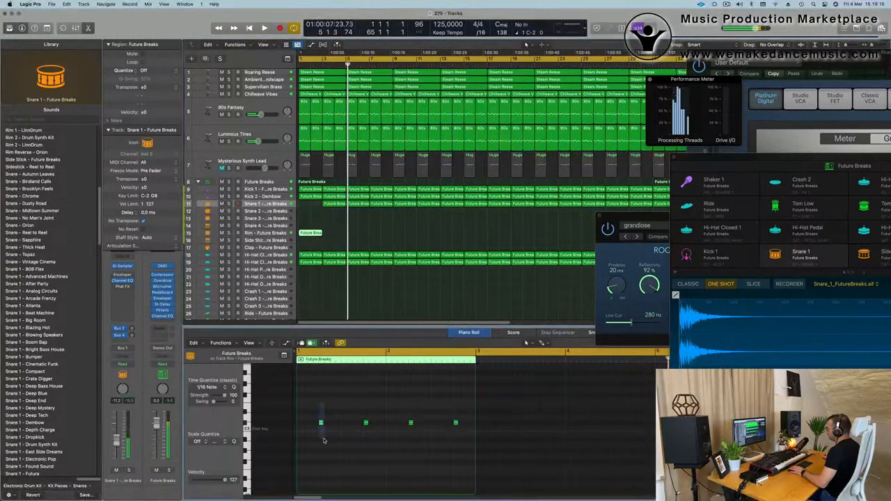
{"action": "left_click_drag", "start_coordinate": [401, 391], "coordinate": [428, 457]}
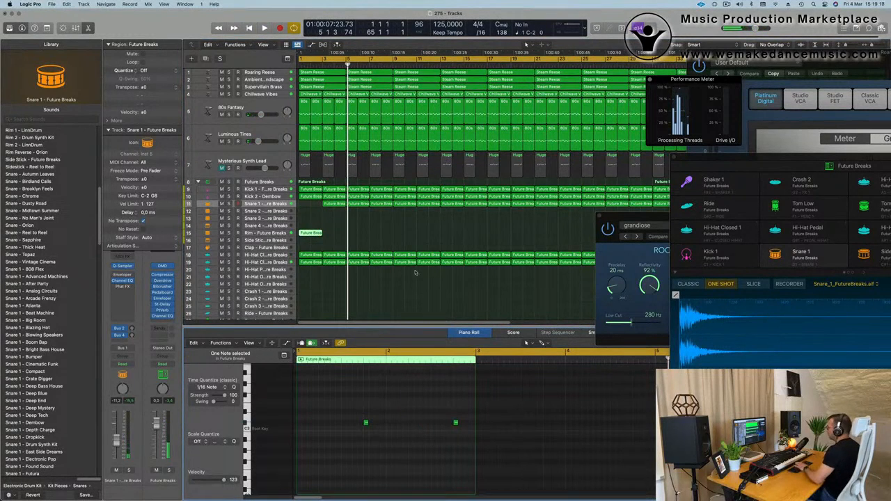
{"action": "left_click", "coordinate": [335, 204]}
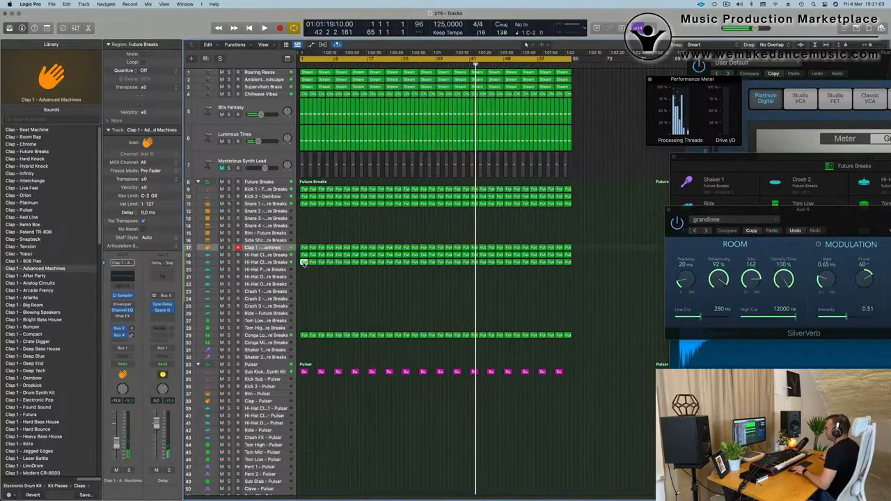
- Copy the second closed hi-hat track's first region onto the Ride track, thin out its off-beat notes and return to the start
{"action": "left_click_drag", "start_coordinate": [303, 263], "coordinate": [304, 314]}
{"action": "double_click", "coordinate": [304, 314]}
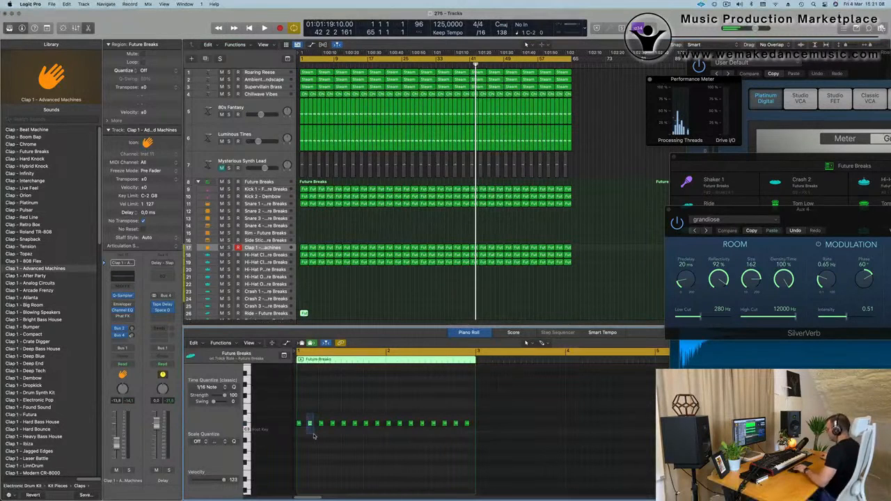
{"action": "left_click_drag", "start_coordinate": [313, 436], "coordinate": [315, 435]}
{"action": "key", "text": "Delete"}
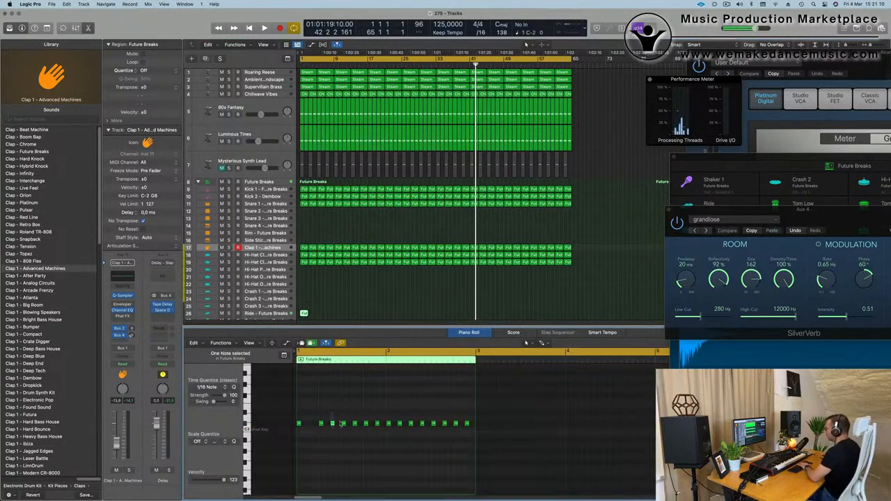
{"action": "key", "text": "Delete"}
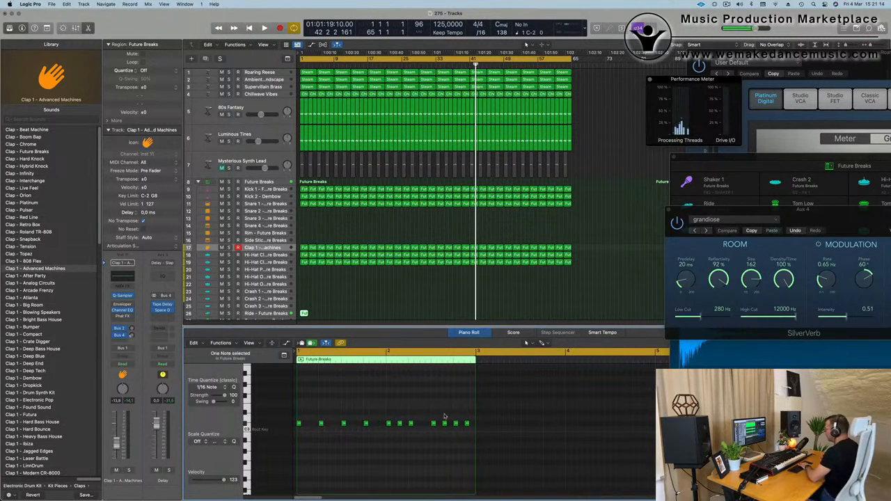
{"action": "key", "text": "Delete"}
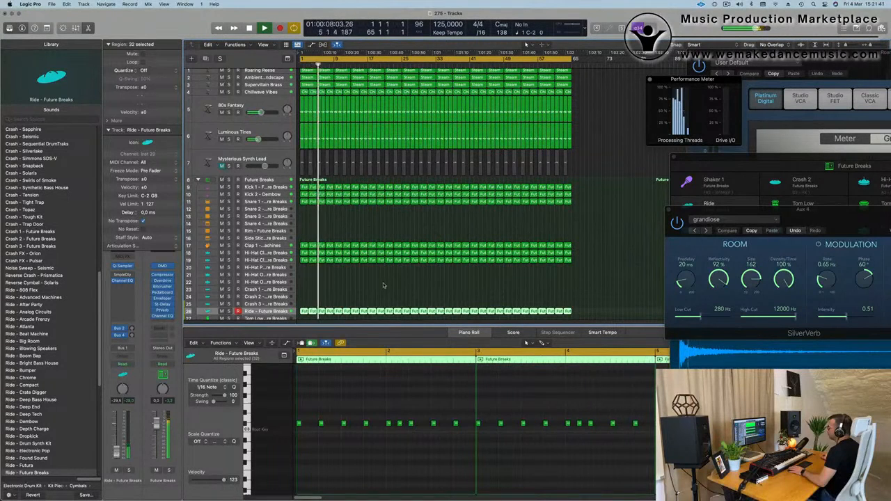
{"action": "key", "text": "Return"}
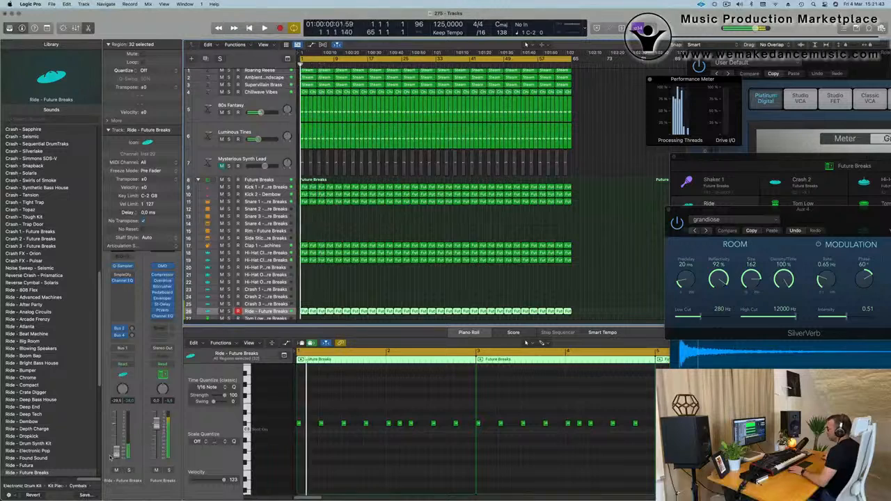